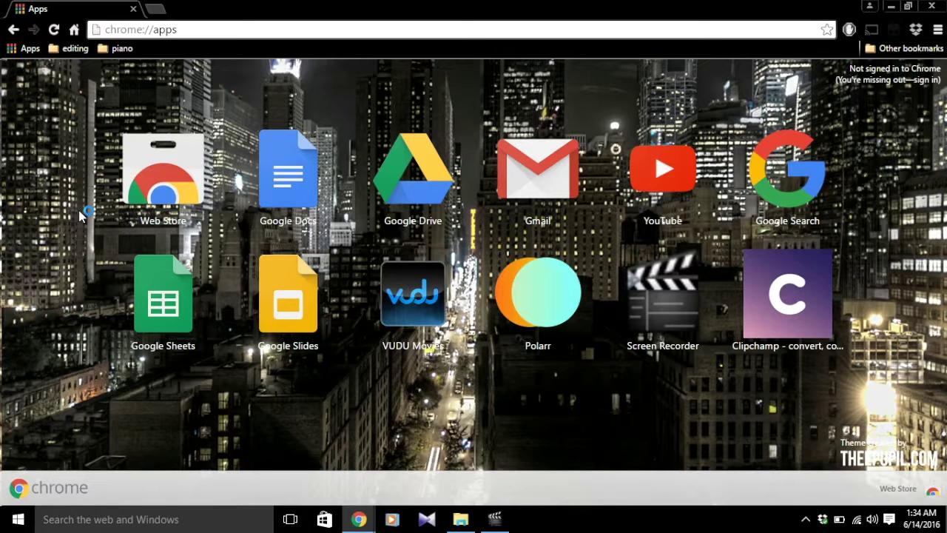
Launch the Web Store from Chrome's chrome://apps page.
click(158, 181)
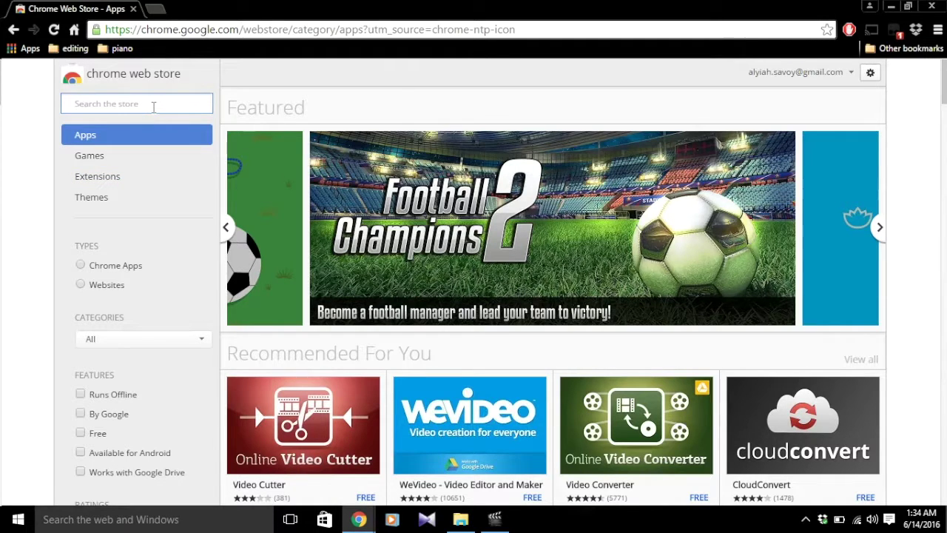
Search the Chrome Web Store for 'screen recorder'.
text(screen )
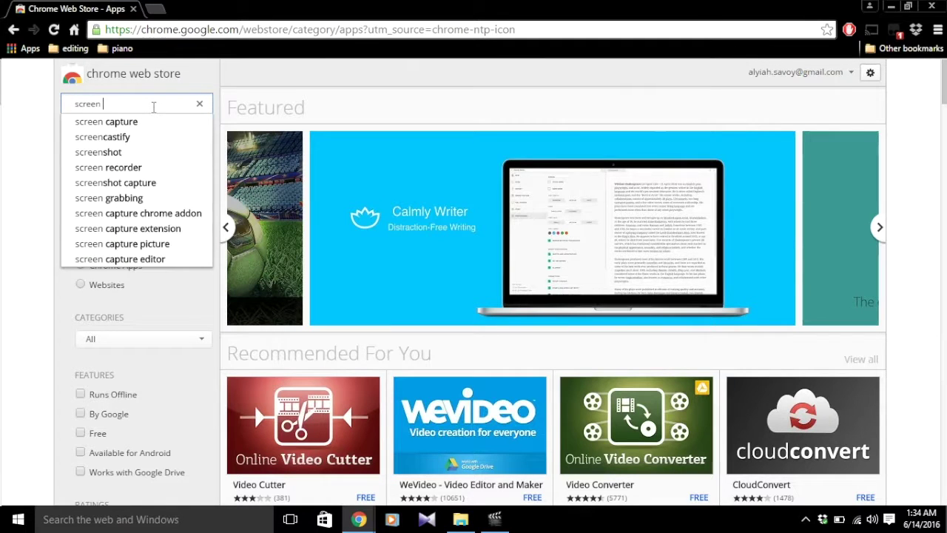
text(r)
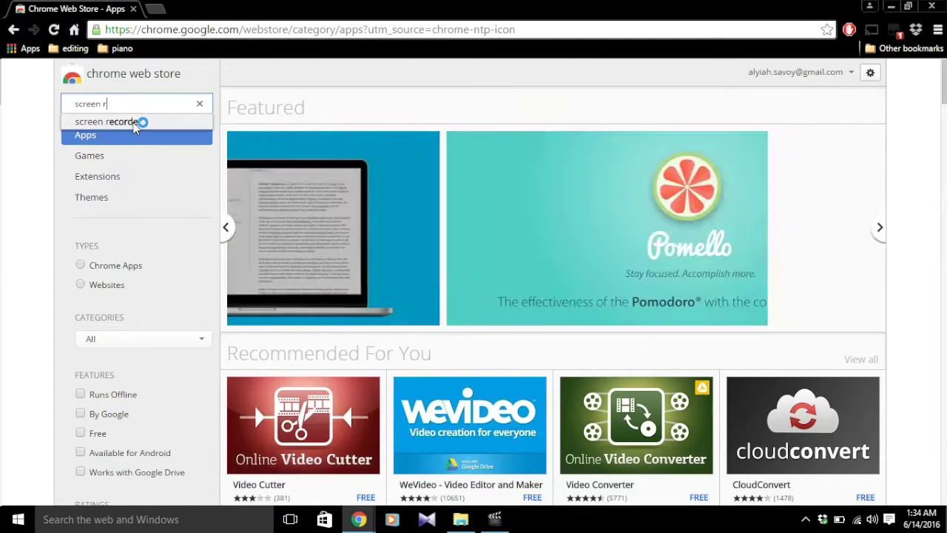
click(135, 126)
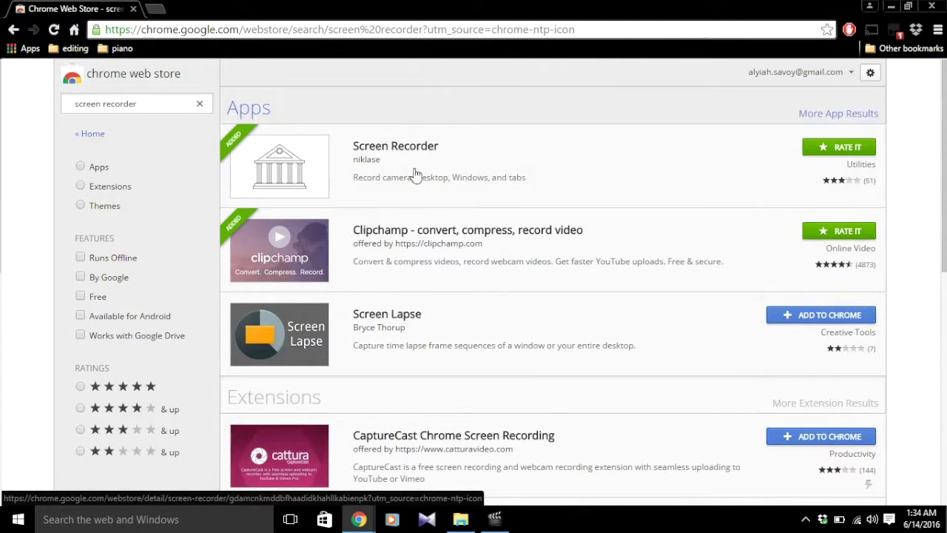
Look over the Screen Recorder listing's overview and reviews, then show the Windows desktop.
click(378, 159)
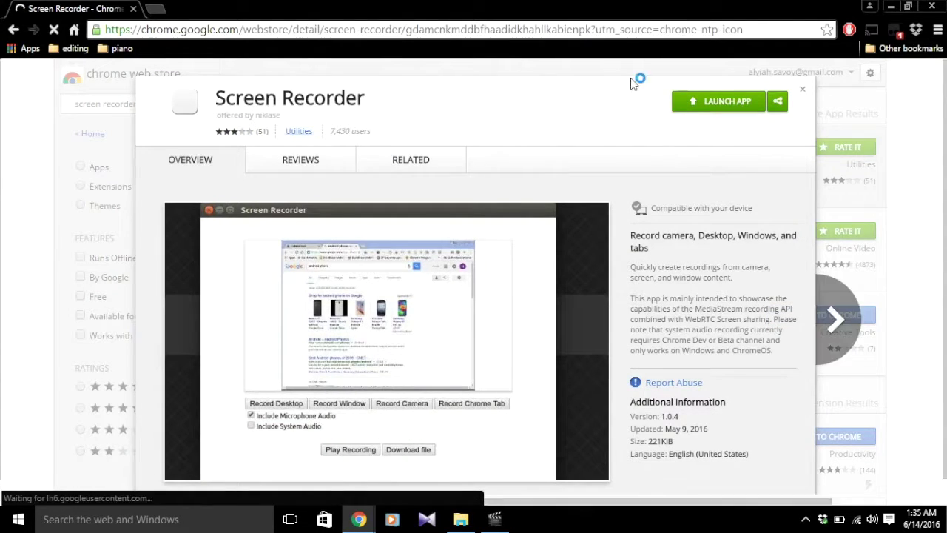
click(293, 162)
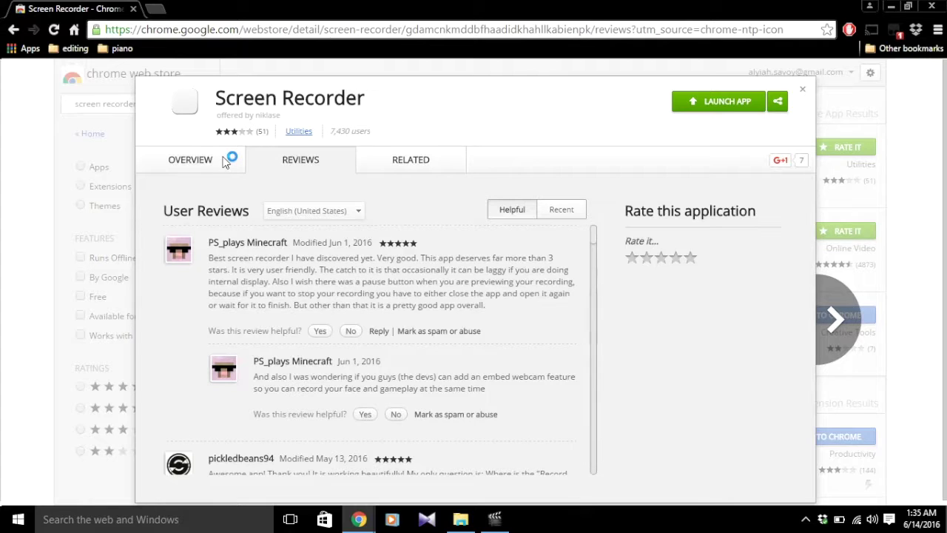
click(222, 160)
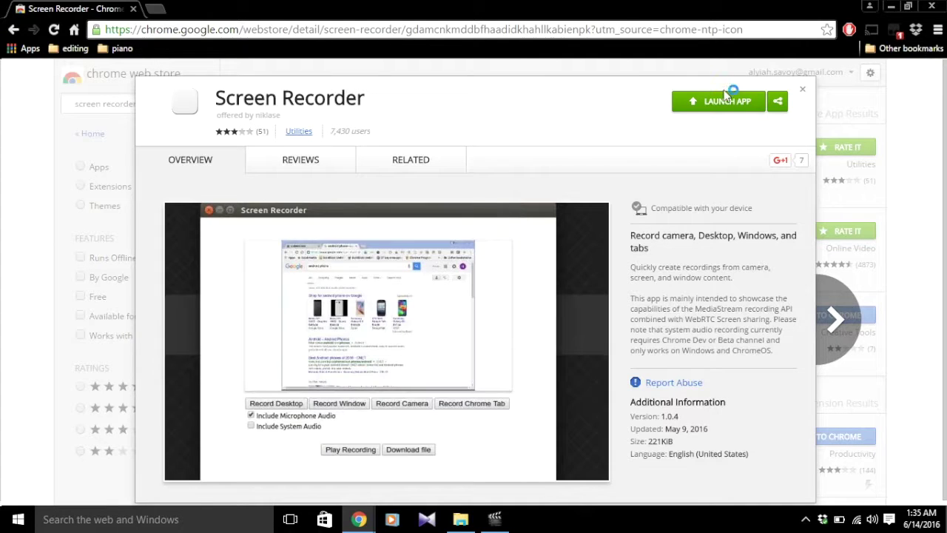
key(super+d)
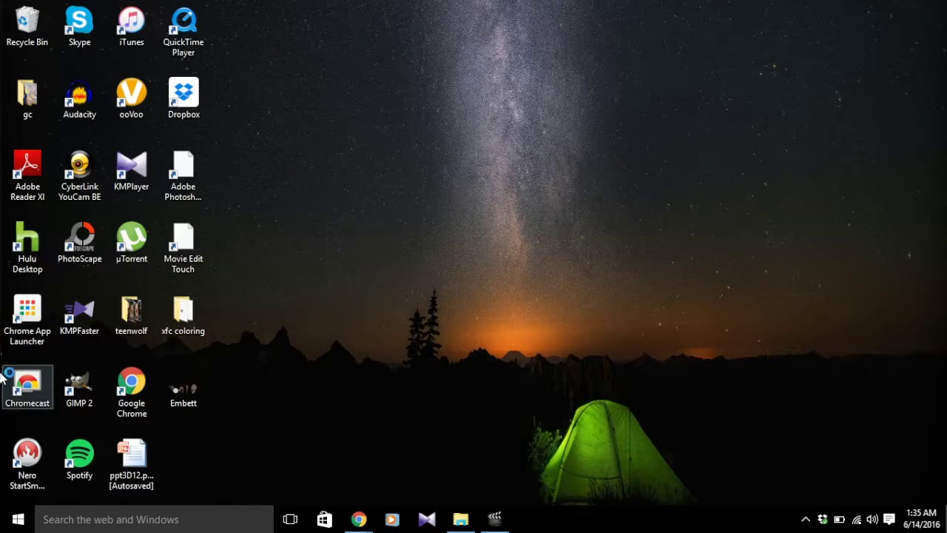
Launch Screen Recorder from the Chrome app launcher and record the entire screen.
double_click(37, 335)
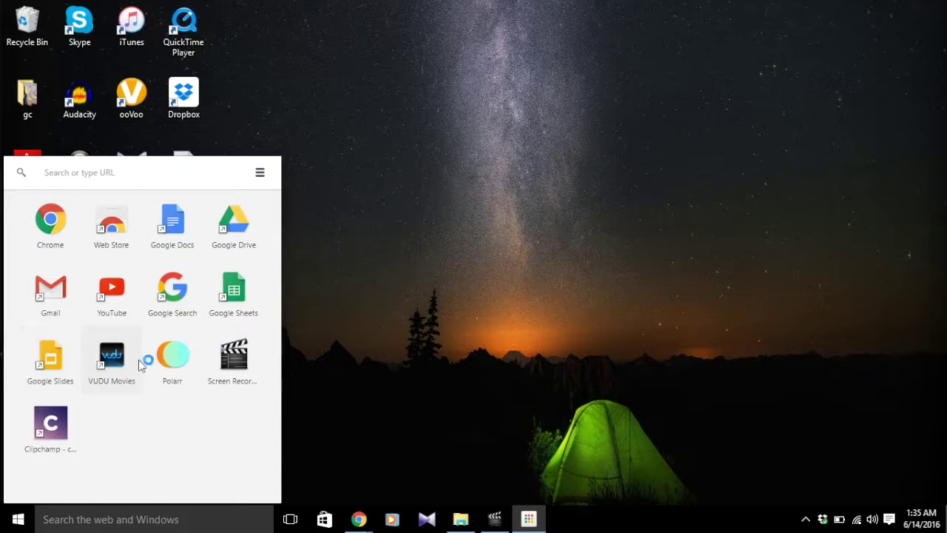
click(225, 361)
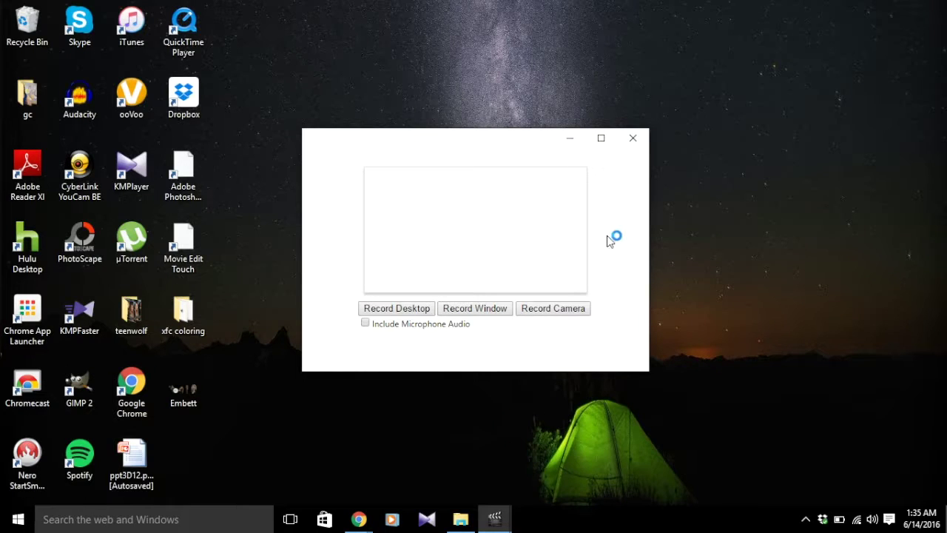
click(424, 314)
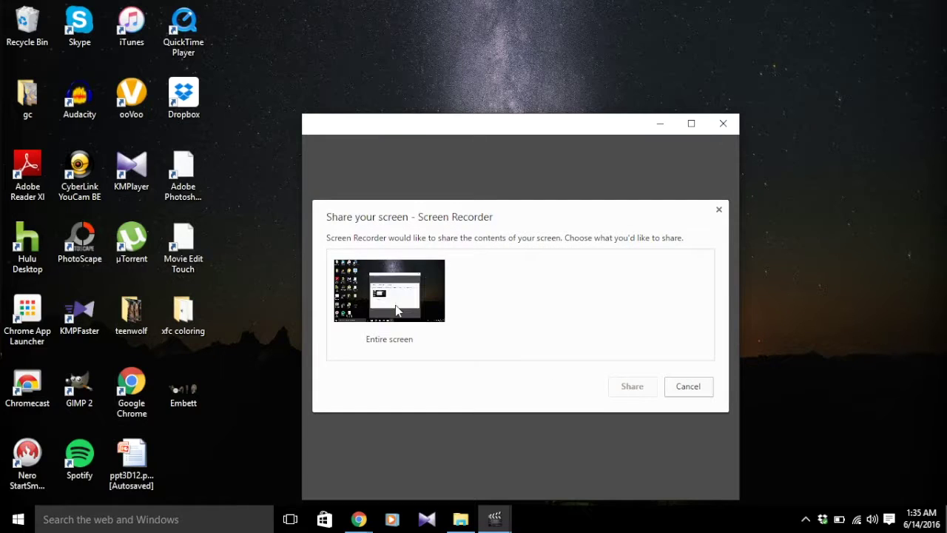
click(386, 322)
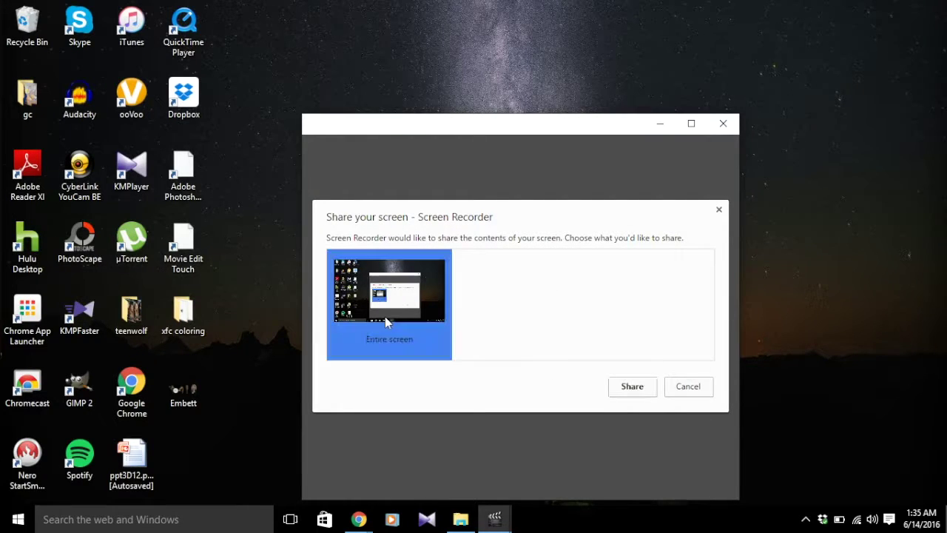
click(686, 392)
click(617, 124)
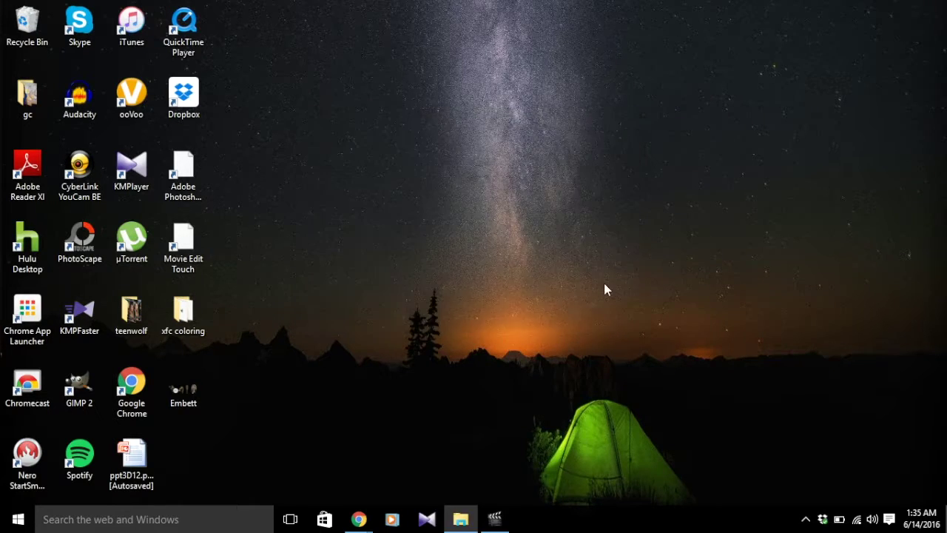
click(496, 520)
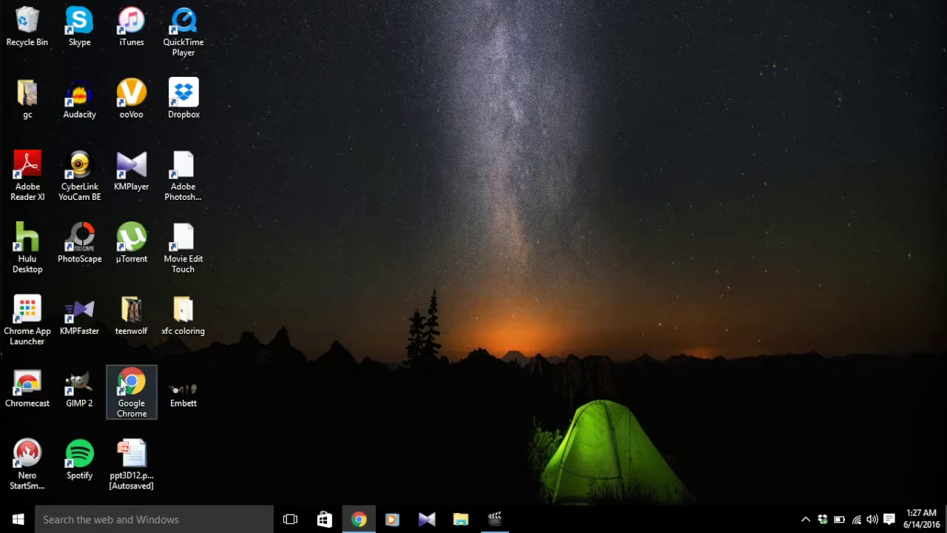
double_click(131, 384)
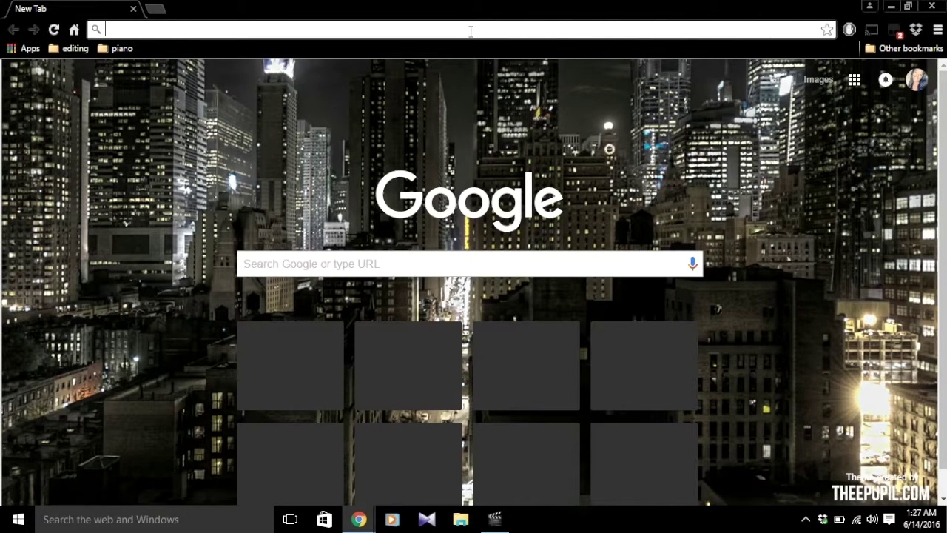
Go to dafont.com in Chrome.
text(dafont.com)
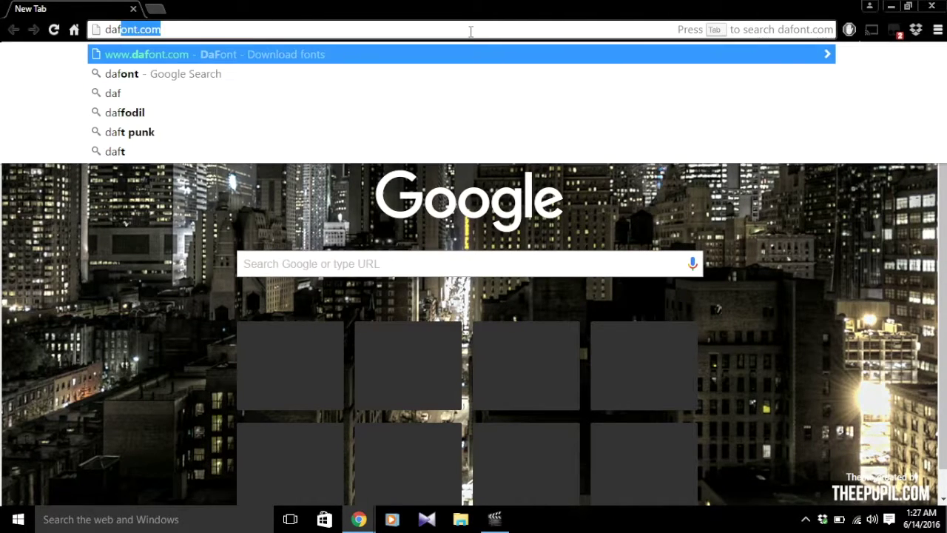
key(Right)
key(Return)
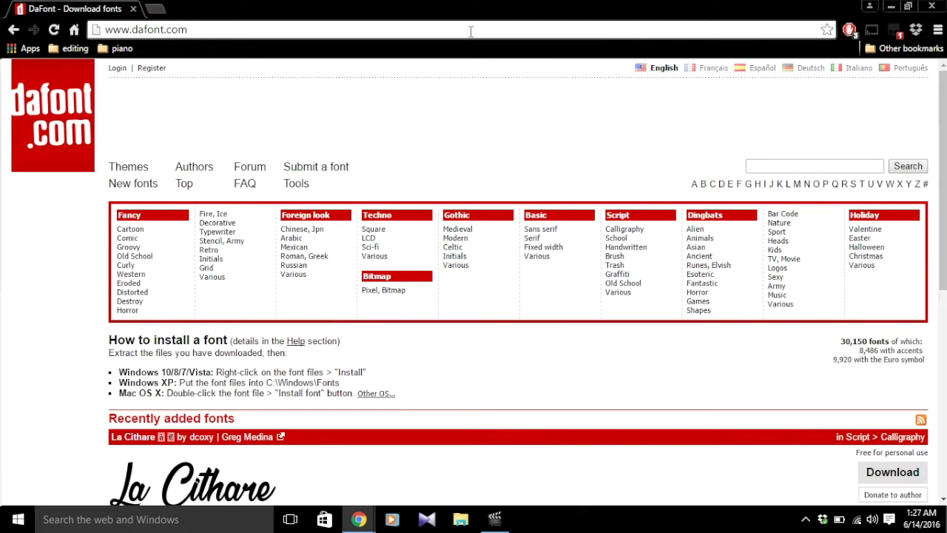
scroll(784, 189, down, 5)
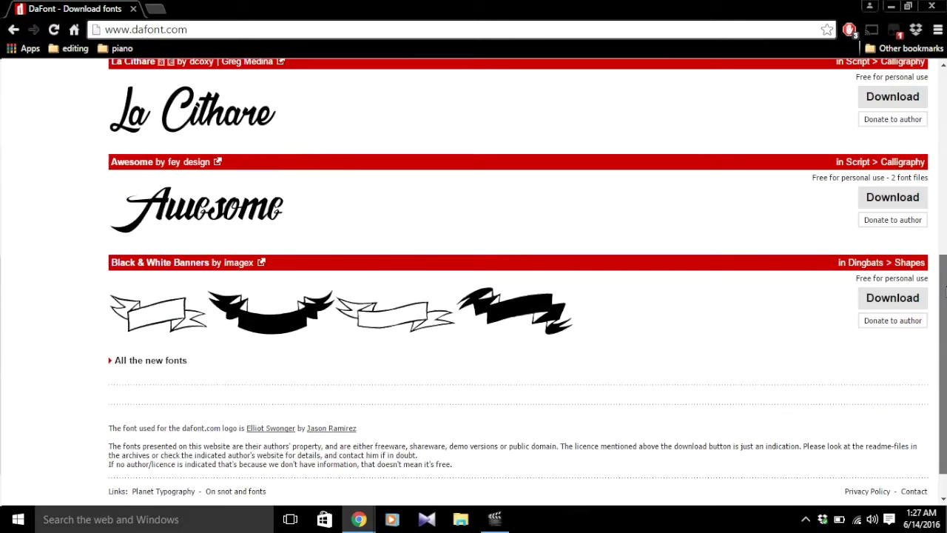
scroll(784, 189, up, 5)
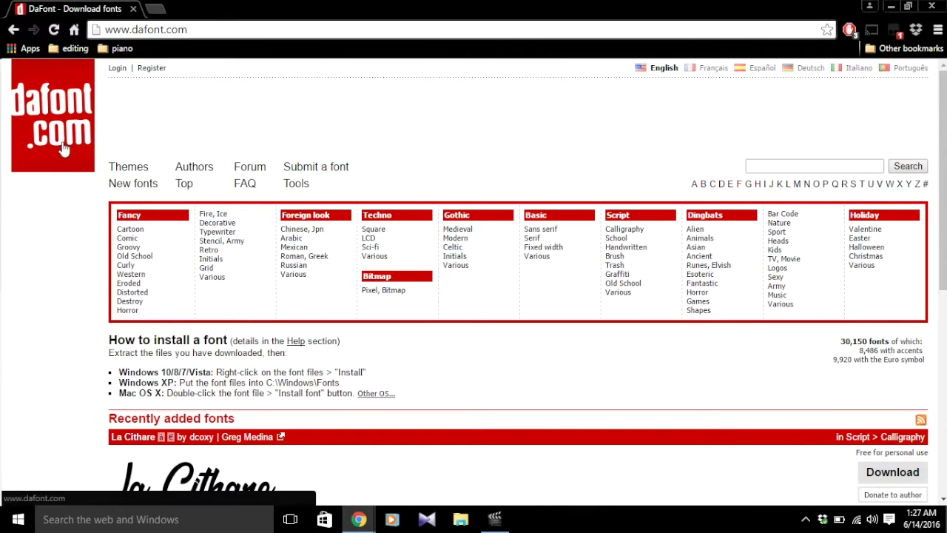
Download Bebas Neue from DaFont's Top list and open bebas_neue.zip.
click(183, 189)
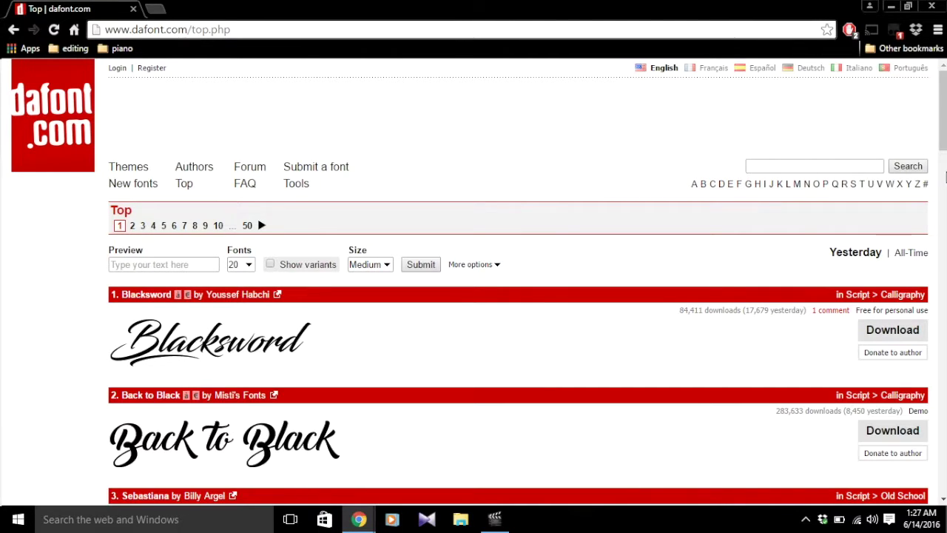
drag(943, 126, 944, 220)
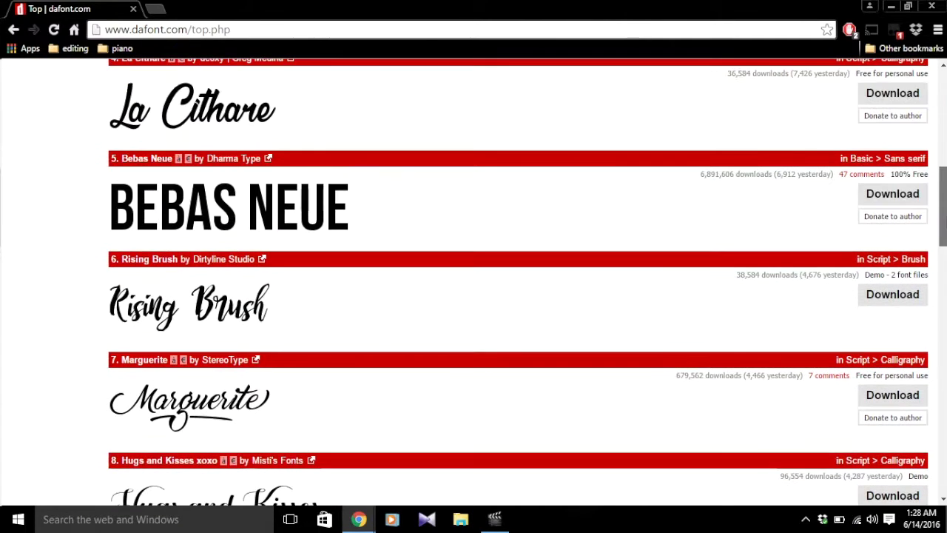
click(884, 204)
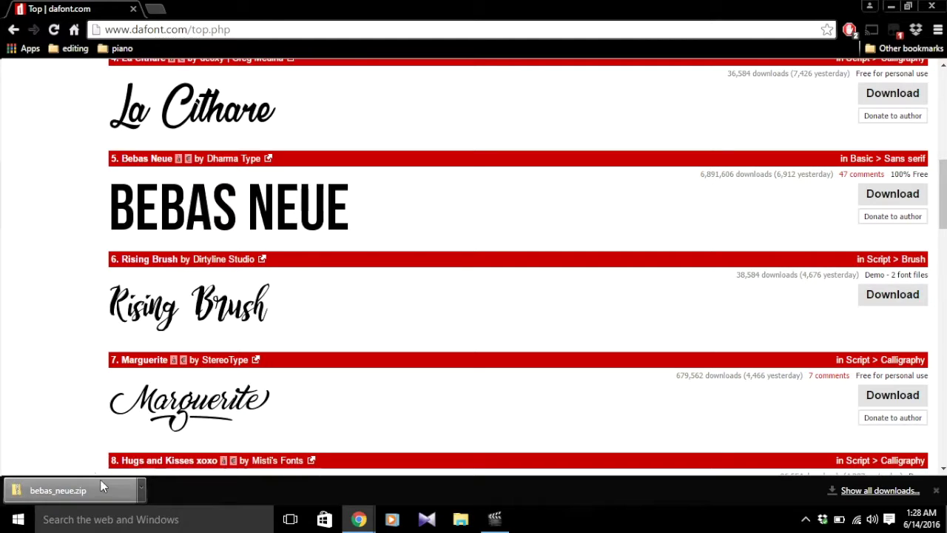
click(118, 484)
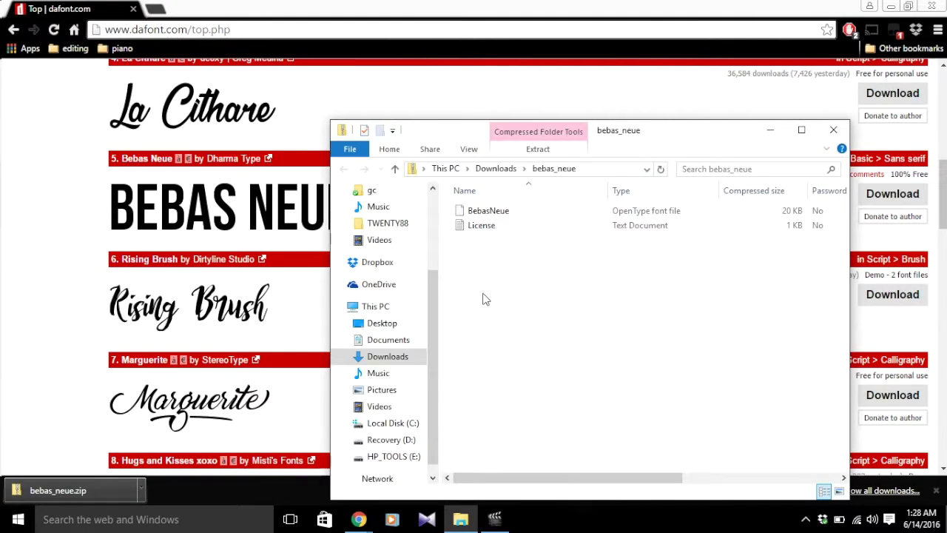
Preview the BebasNeue font file, close the preview, and reselect the file.
double_click(528, 210)
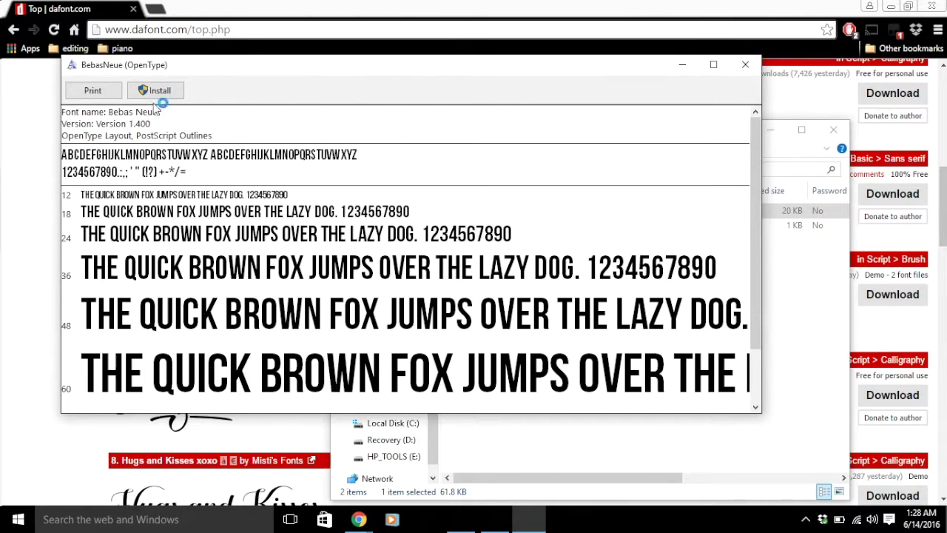
click(745, 64)
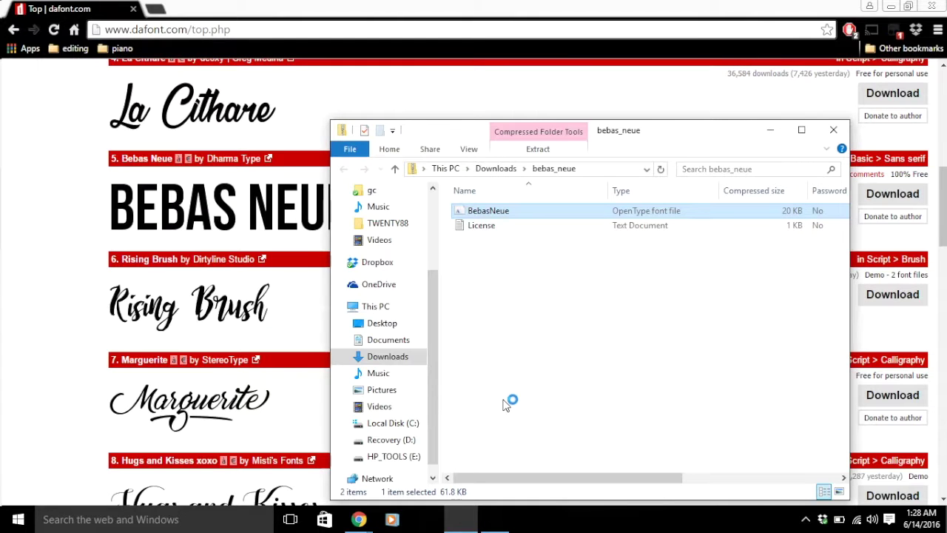
click(533, 372)
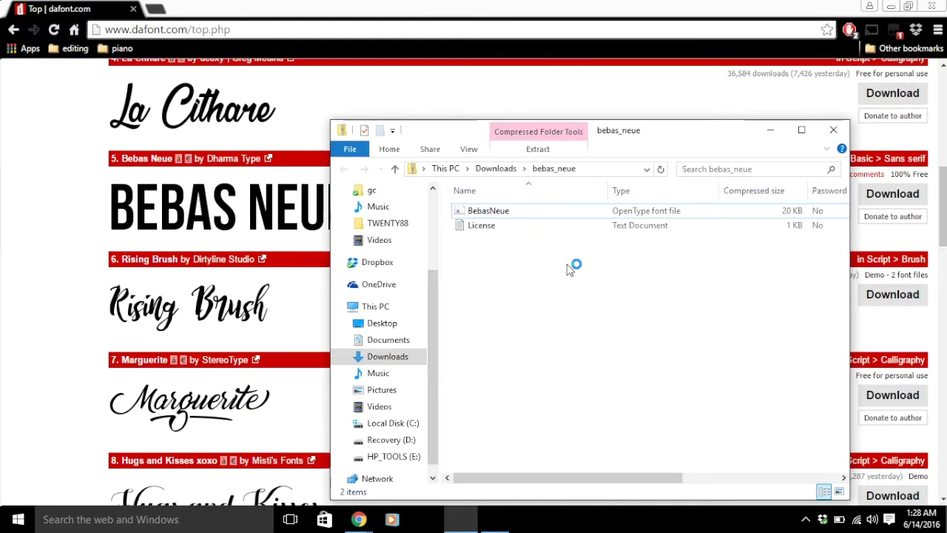
click(570, 213)
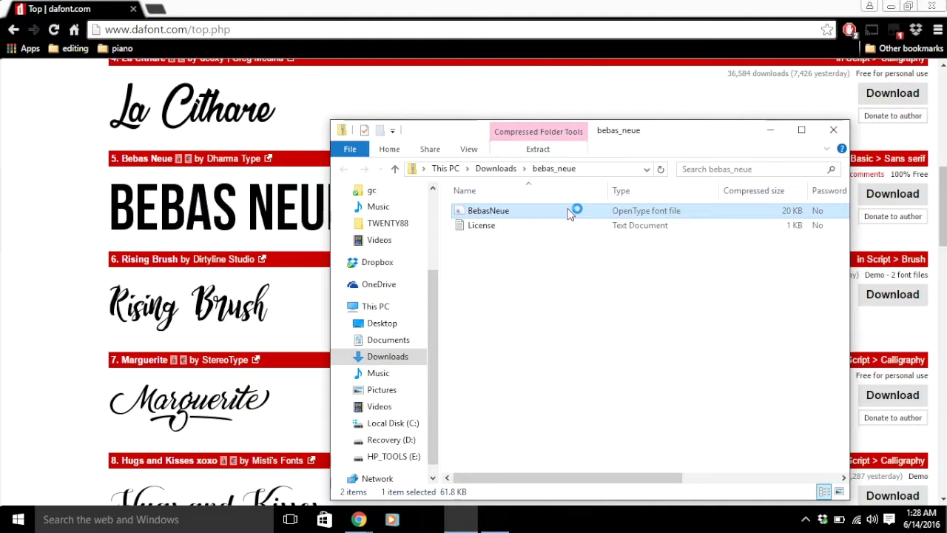
Install Bebas Neue from its Windows Font Viewer preview.
double_click(570, 213)
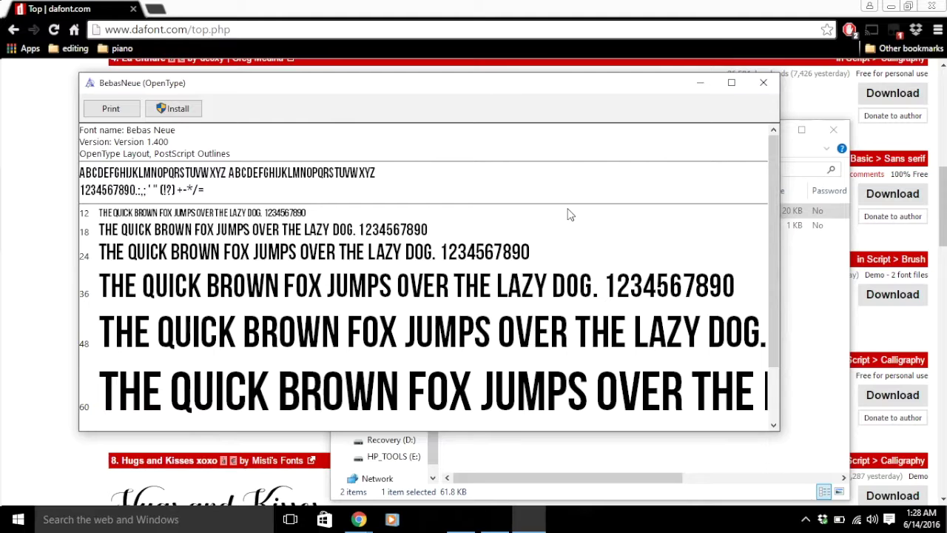
click(170, 109)
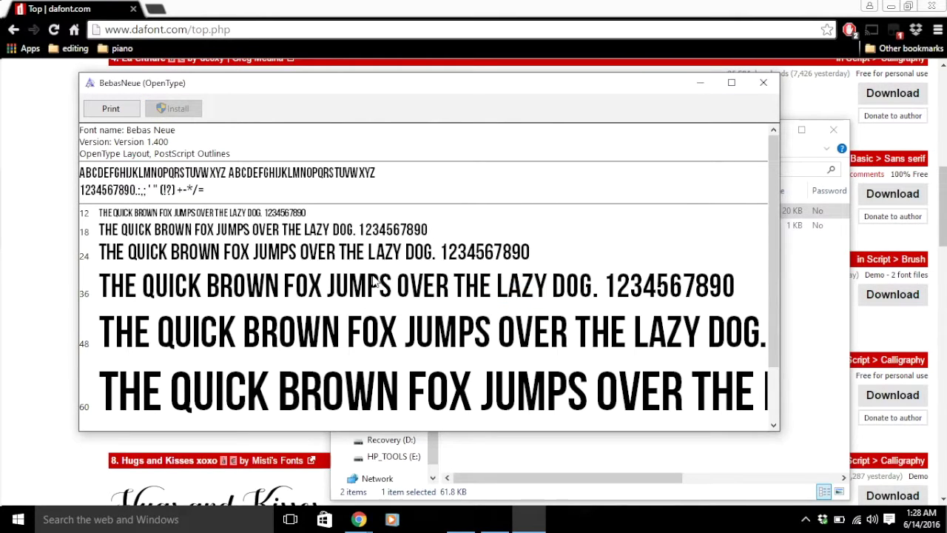
click(762, 83)
scroll(755, 104, down, 12)
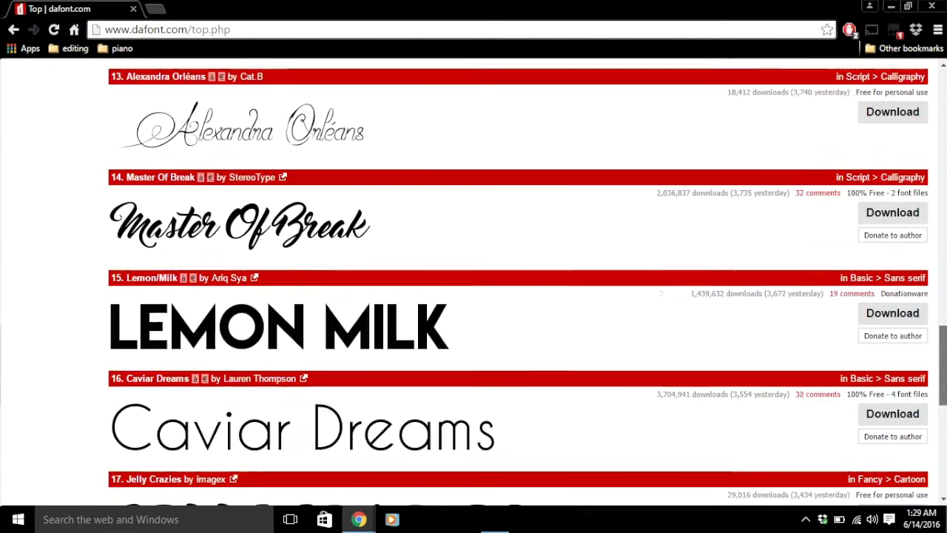
Download Lemon Milk from DaFont's top fonts and open lemon_milk.zip.
scroll(881, 276, down, 3)
scroll(881, 275, up, 1)
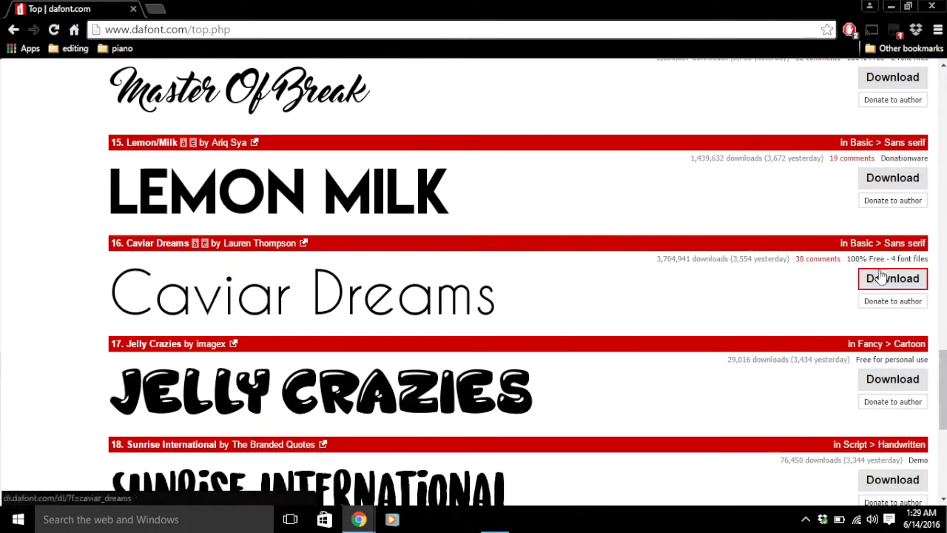
click(873, 182)
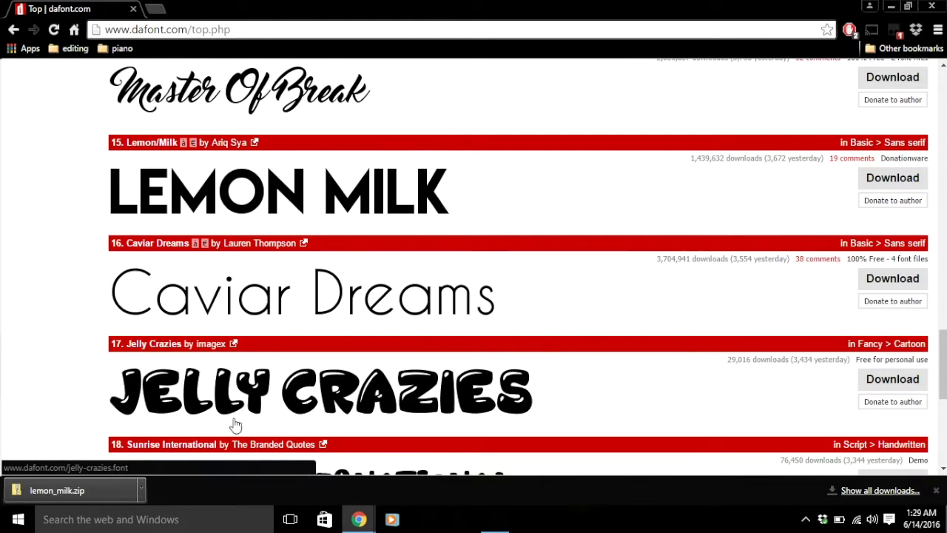
click(57, 490)
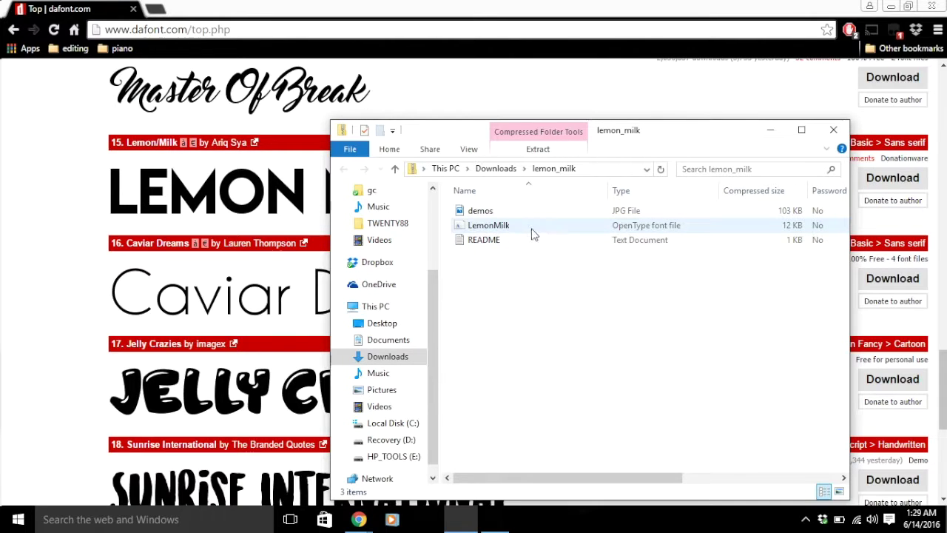
Open the LemonMilk font file from the archive and install it.
double_click(526, 228)
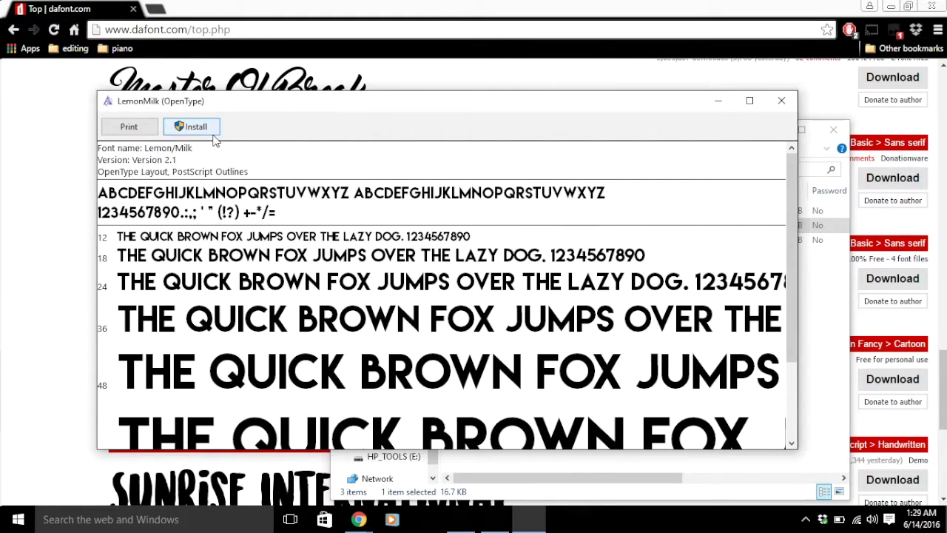
click(196, 130)
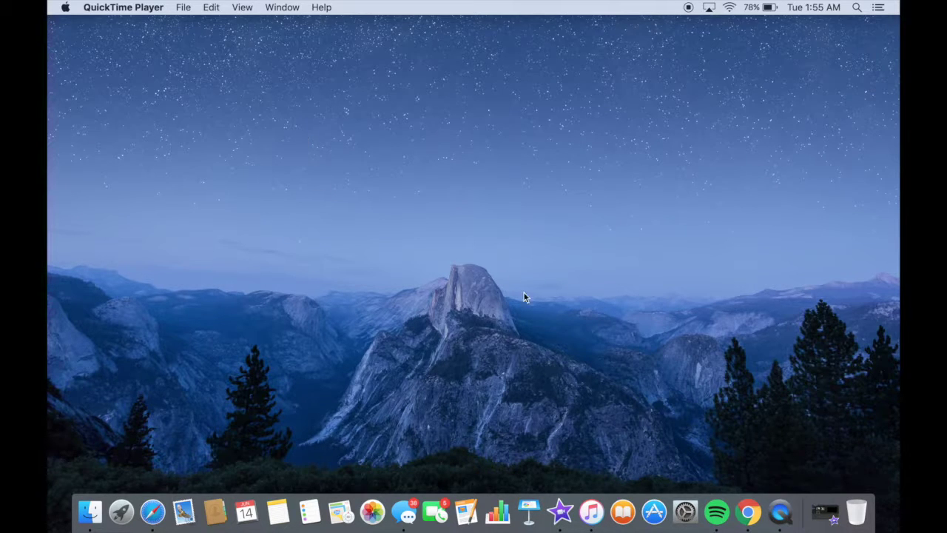
Open QuickTime Player from Launchpad and stop the running screen recording from the menu bar.
click(126, 526)
click(155, 160)
click(186, 11)
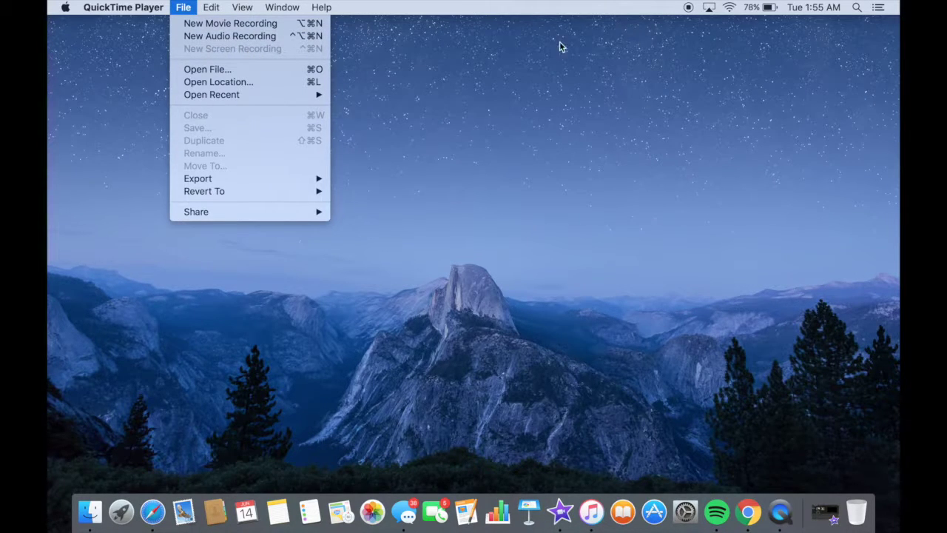
click(654, 15)
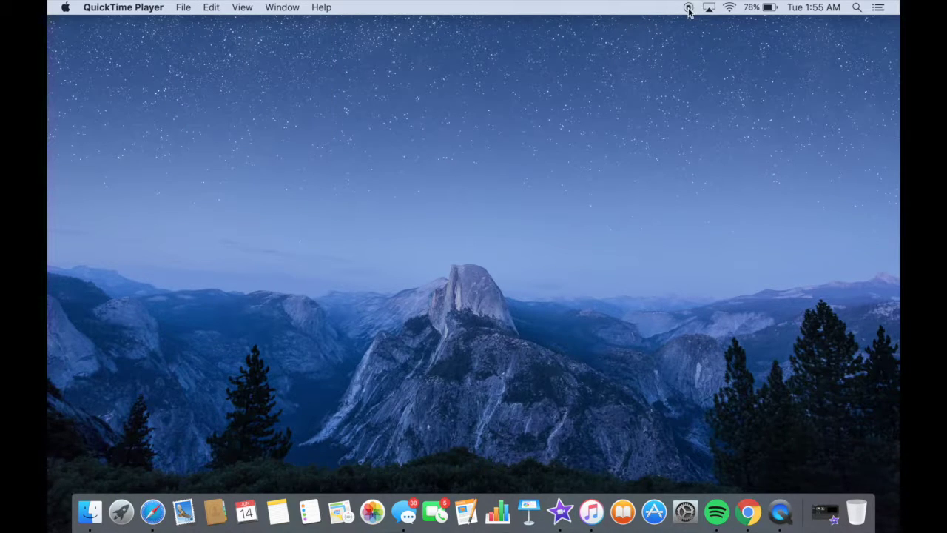
click(688, 9)
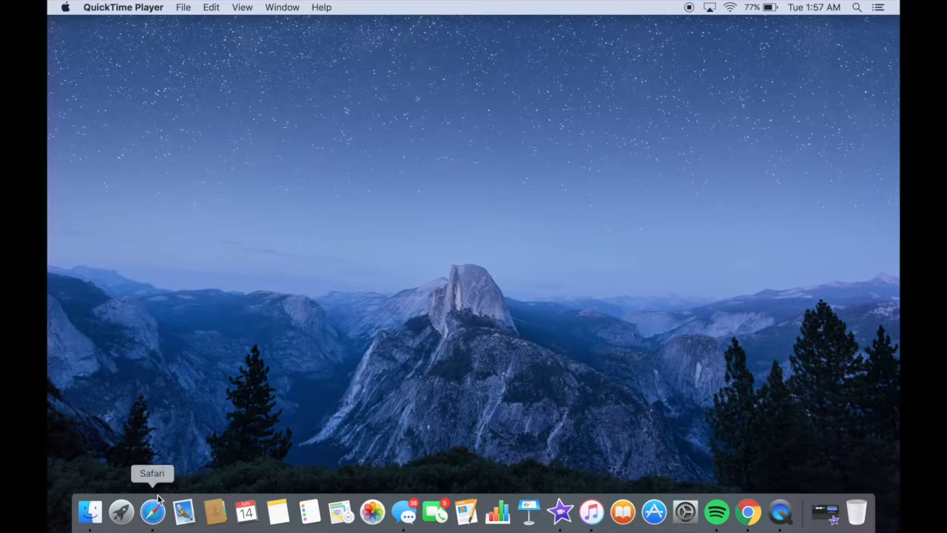
click(152, 518)
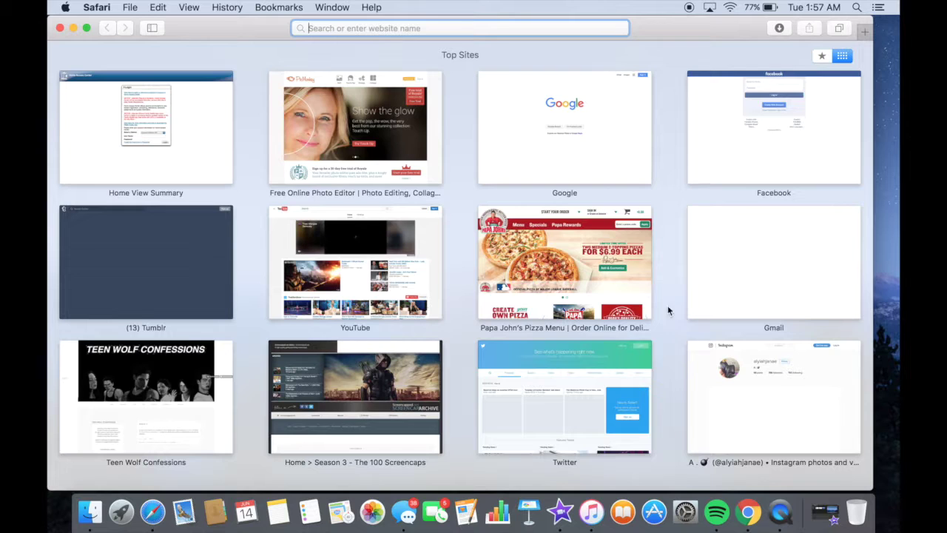
Open dafont.com in Safari.
click(509, 26)
text(da)
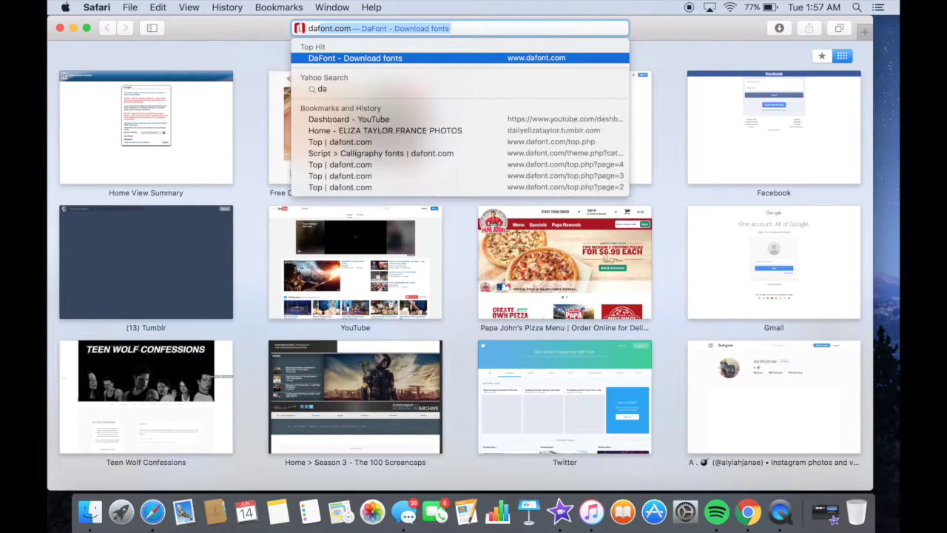
text(font.com)
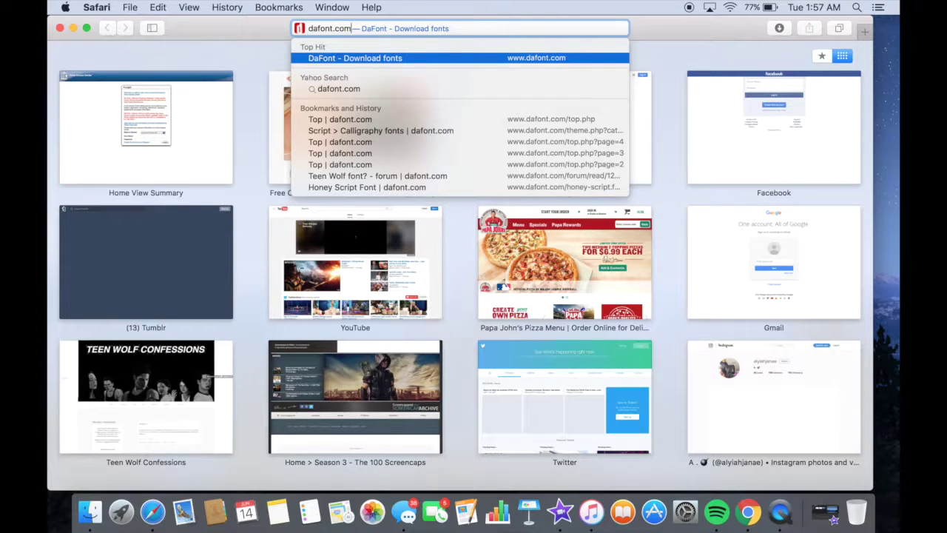
key(Return)
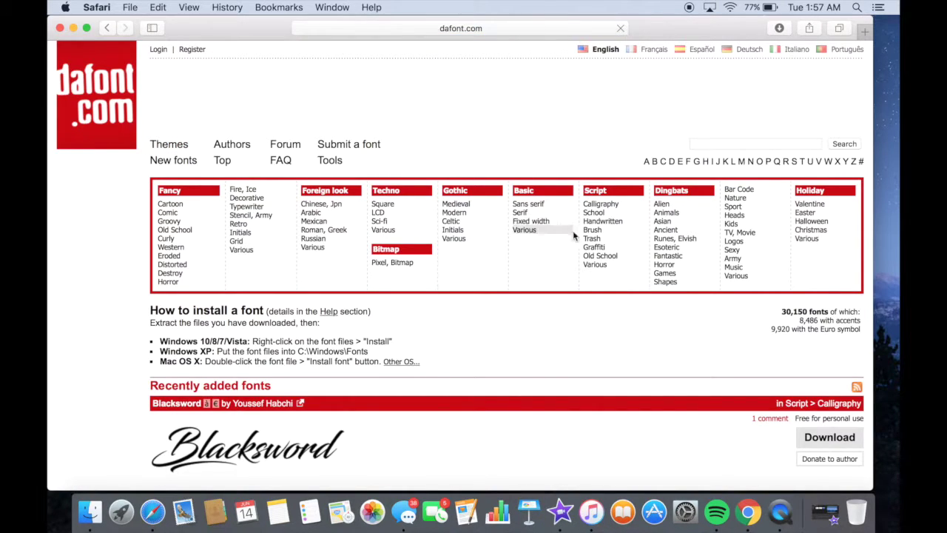
scroll(784, 141, down, 5)
scroll(778, 140, down, 4)
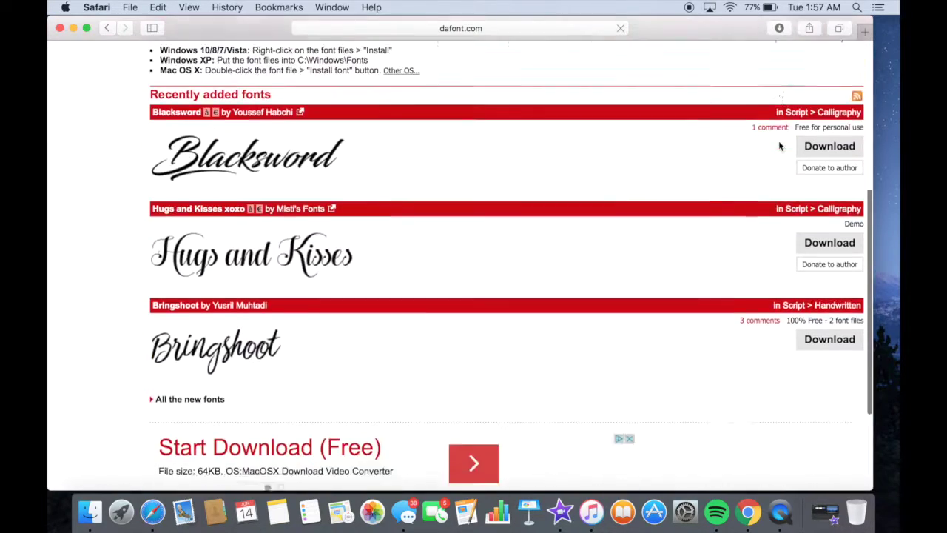
scroll(779, 141, up, 5)
scroll(778, 142, up, 4)
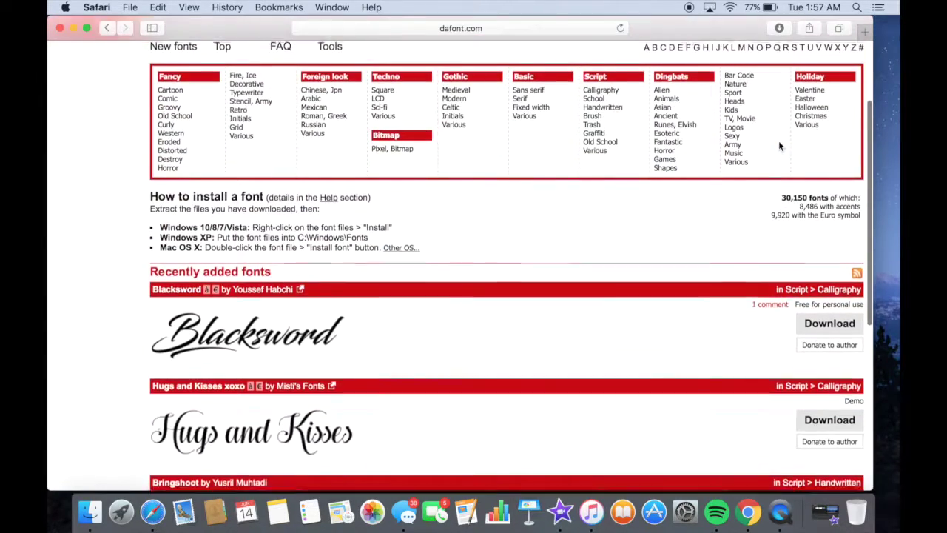
Go to page 2 of dafont's Top fonts list and scroll down to Hanging Letters.
click(222, 160)
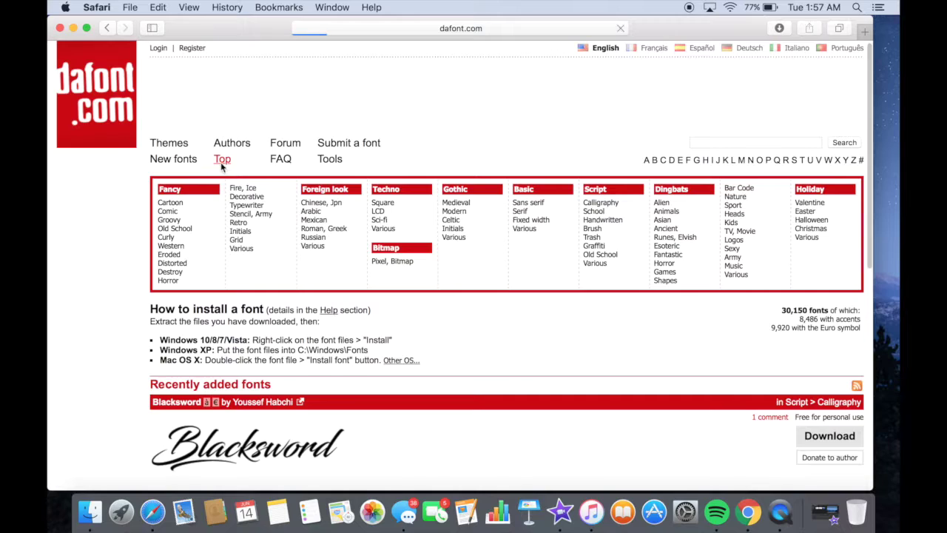
scroll(590, 291, down, 2)
scroll(590, 291, down, 9)
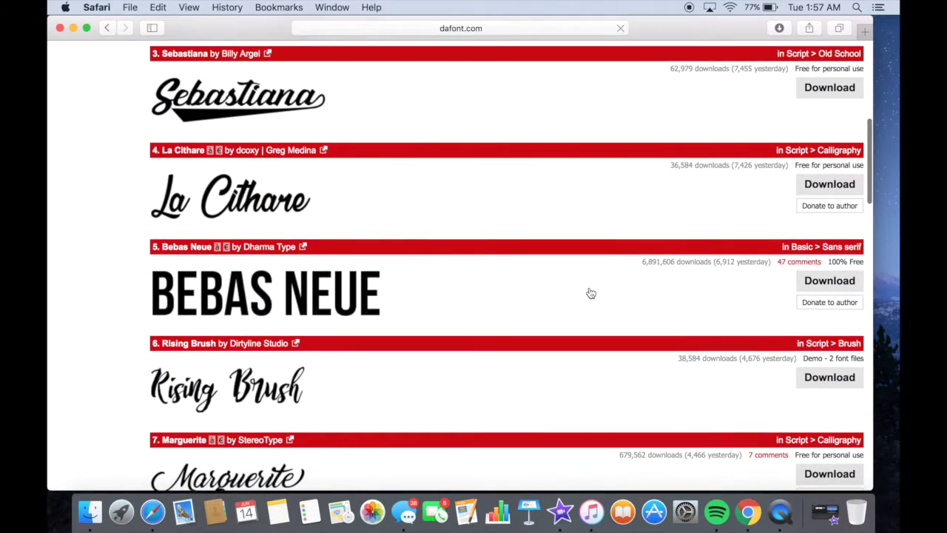
scroll(591, 293, down, 18)
scroll(590, 291, down, 15)
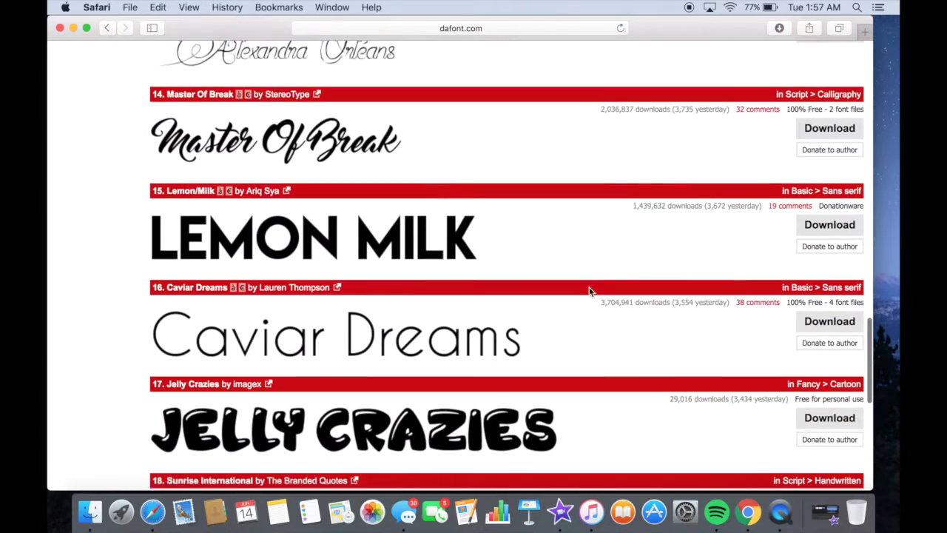
scroll(589, 290, down, 5)
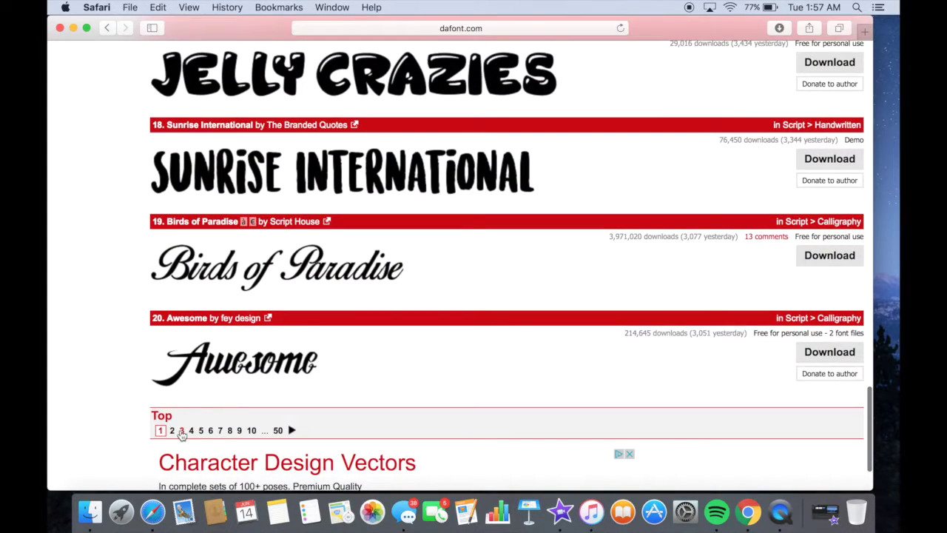
click(172, 432)
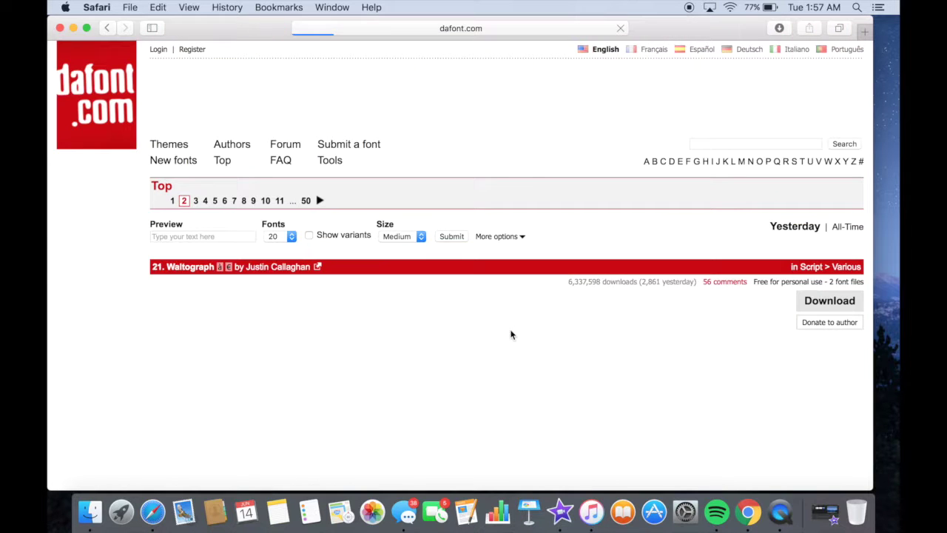
scroll(509, 333, down, 6)
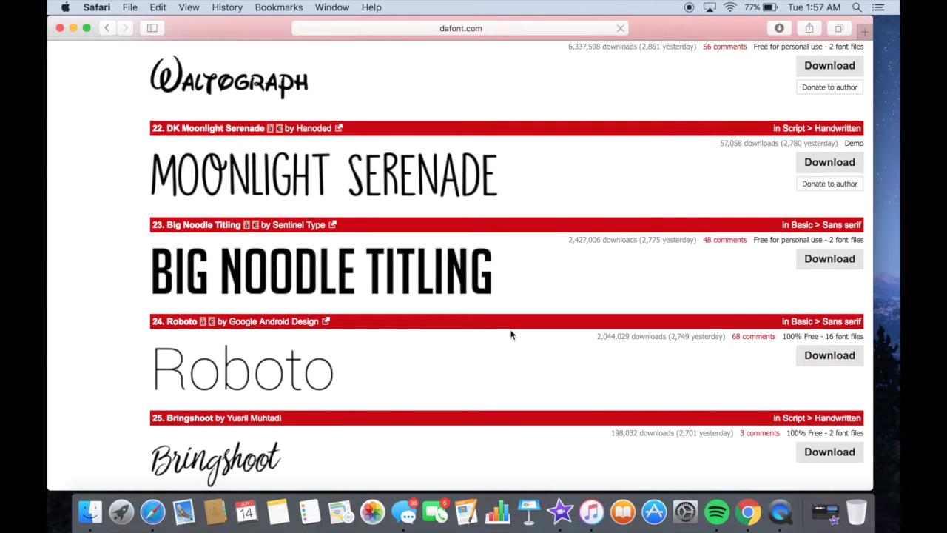
scroll(509, 334, down, 3)
scroll(510, 334, down, 10)
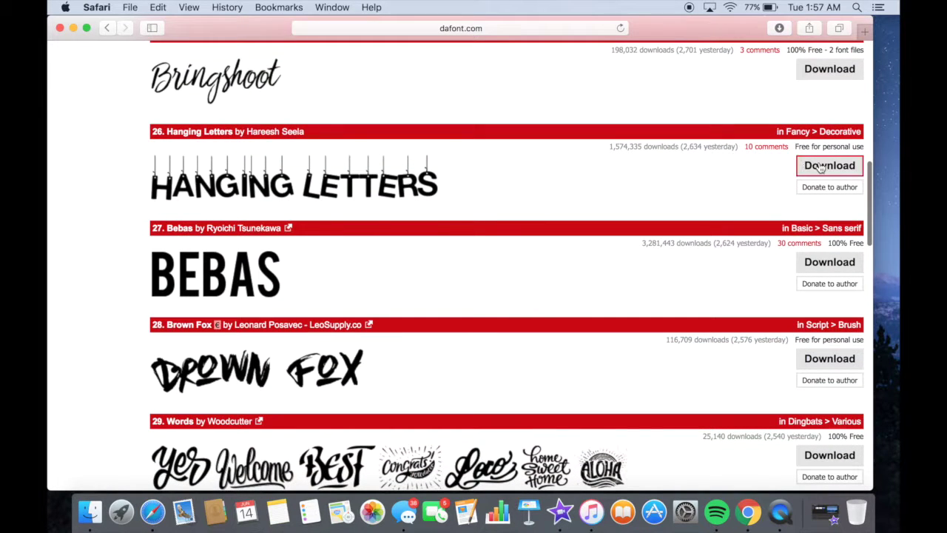
Download Hanging Letters, open the hanging_letters folder, and preview Hanged Letters.ttf.
click(820, 172)
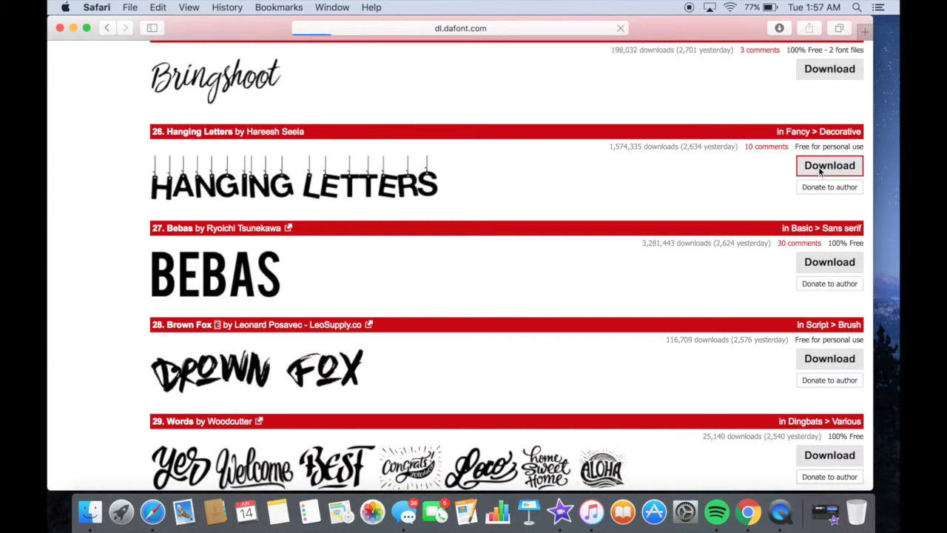
click(778, 29)
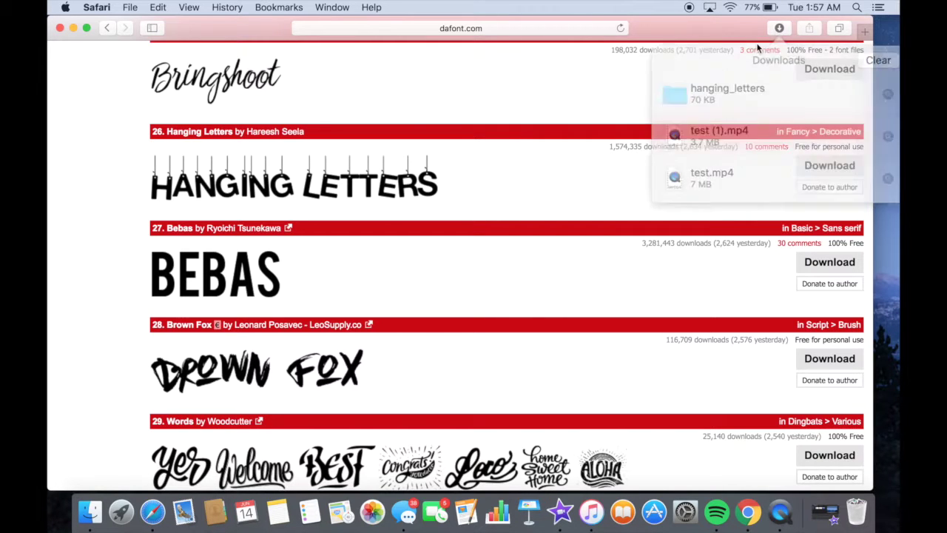
double_click(744, 88)
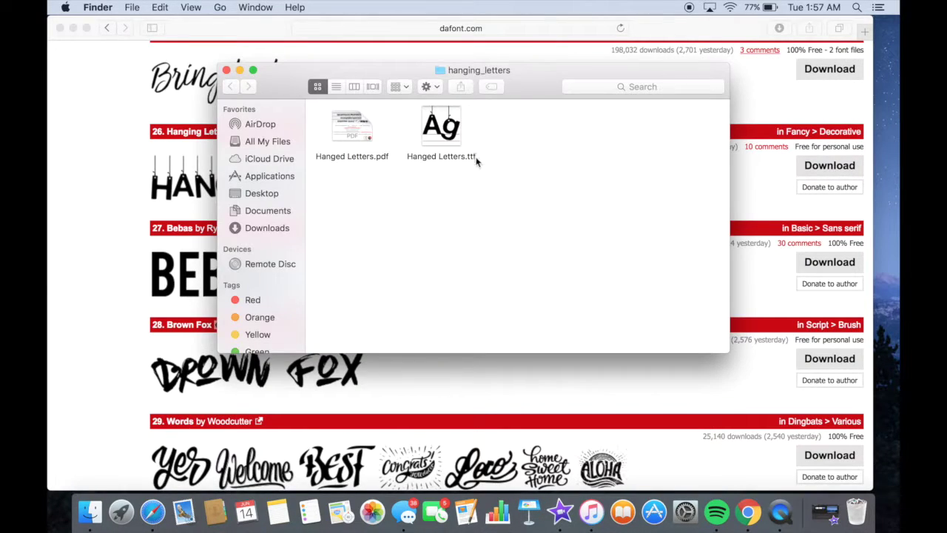
click(436, 142)
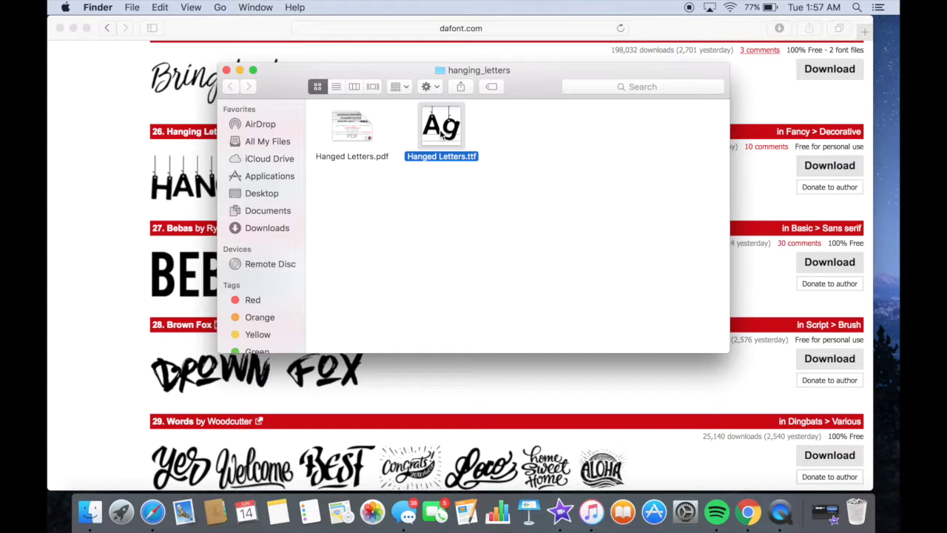
double_click(442, 131)
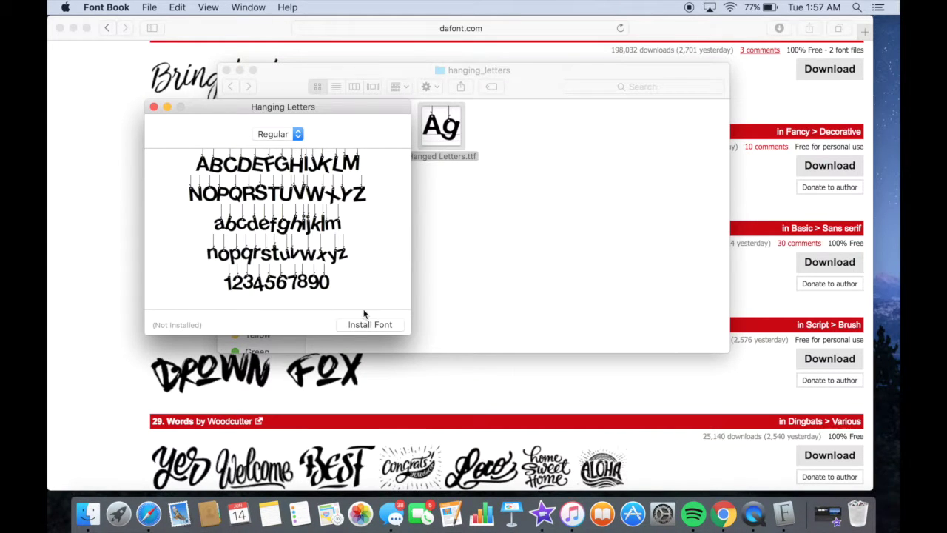
Install the Hanging Letters font from the Font Book preview, adding it to User fonts.
click(369, 325)
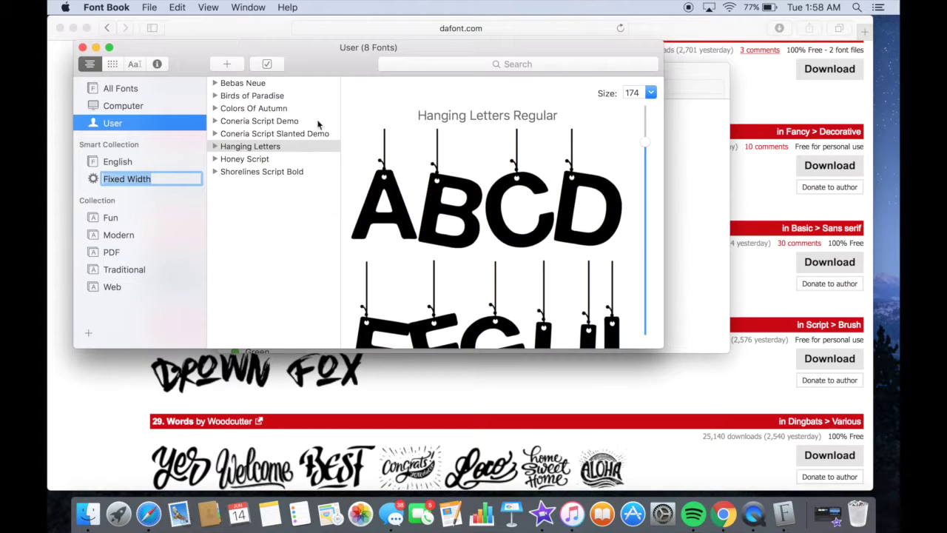
drag(351, 54, 341, 48)
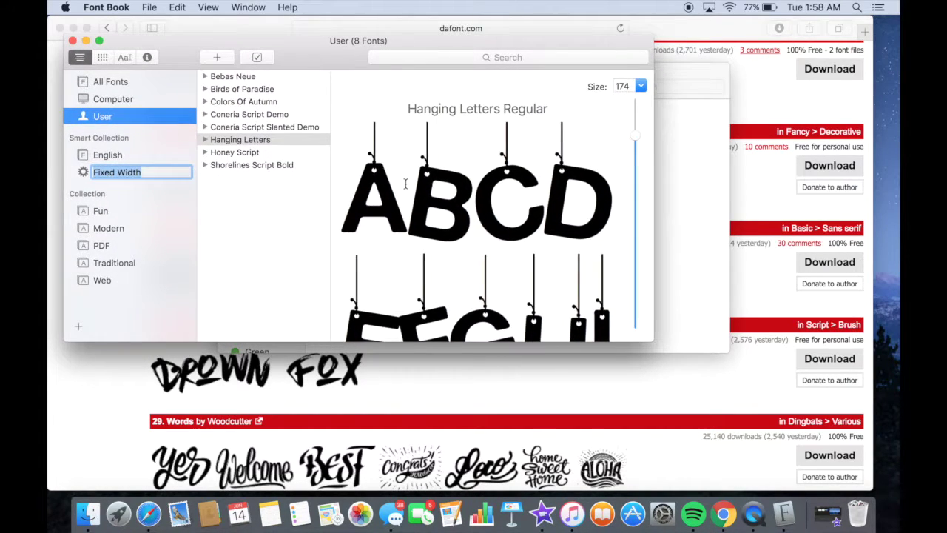